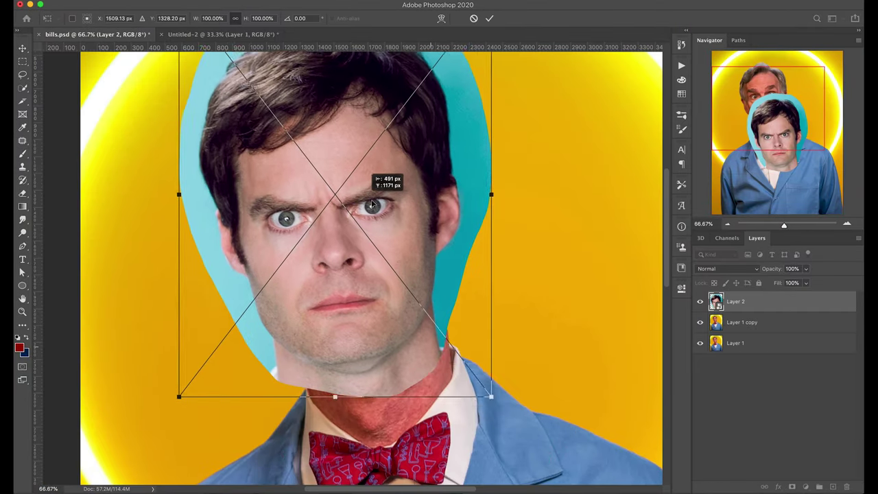
# - Drag the pasted head over the neck at reduced opacity and commit the transform
pyautogui.moveTo(372, 205); pyautogui.dragTo(414, 212)
pyautogui.press('6')
pyautogui.press('9')
pyautogui.press('Return')
# - Restore the head to 100% opacity and begin masking it with Quick Selection in Select and Mask
pyautogui.press('0')
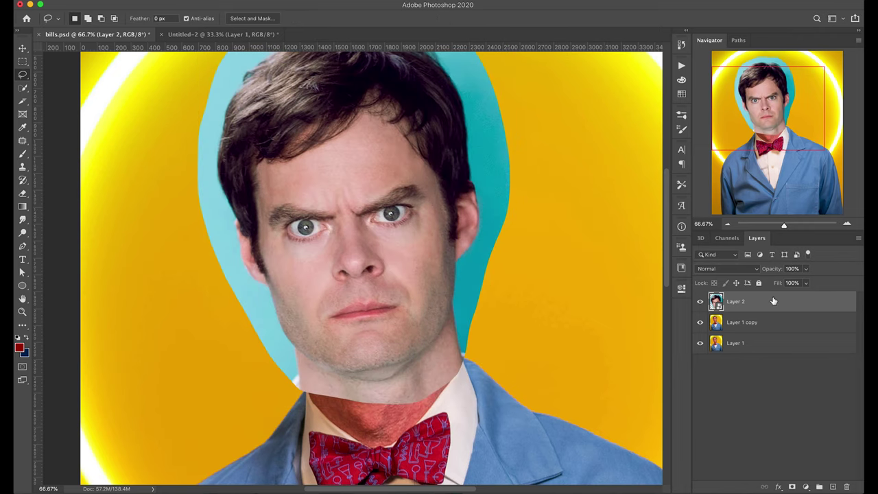
pyautogui.click(22, 87)
pyautogui.click(363, 18)
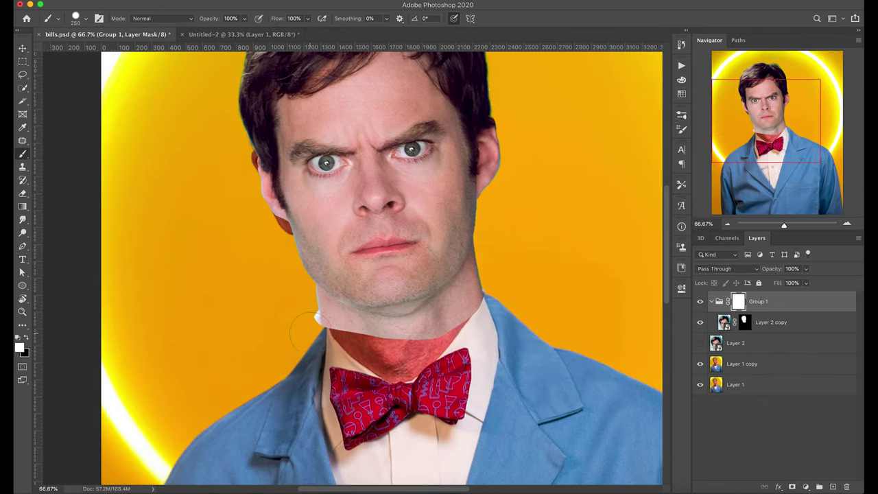
# - Hide the pasted lower neck with a 300 px black brush and nudge the head down
pyautogui.press('x')
pyautogui.click(76, 19)
pyautogui.write('300')
pyautogui.press('Return')
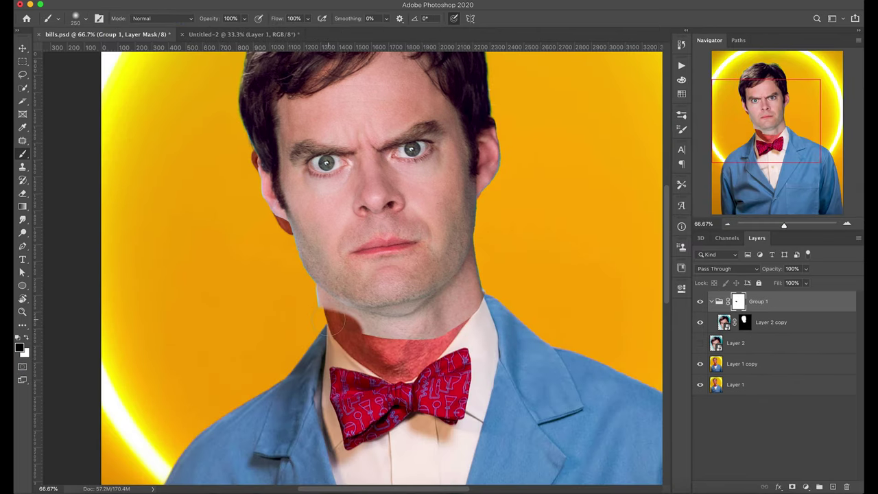
pyautogui.moveTo(323, 305); pyautogui.dragTo(500, 273)
pyautogui.hotkey('ctrl', 't')
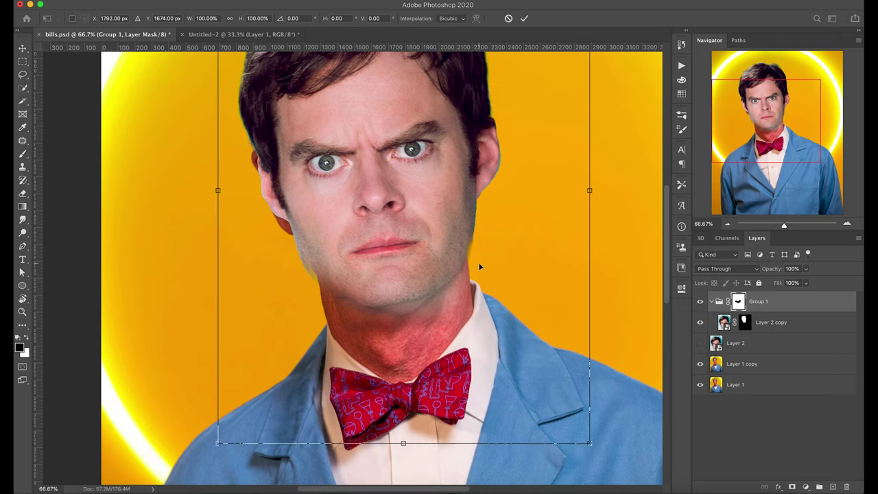
pyautogui.hotkey('shift', 'Down')
pyautogui.hotkey('shift', 'Down')
pyautogui.press('Return')
# - Switch to a white brush set to 45 px and zoom in on the right ear
pyautogui.press('x')
pyautogui.scroll(3, 488, 292)
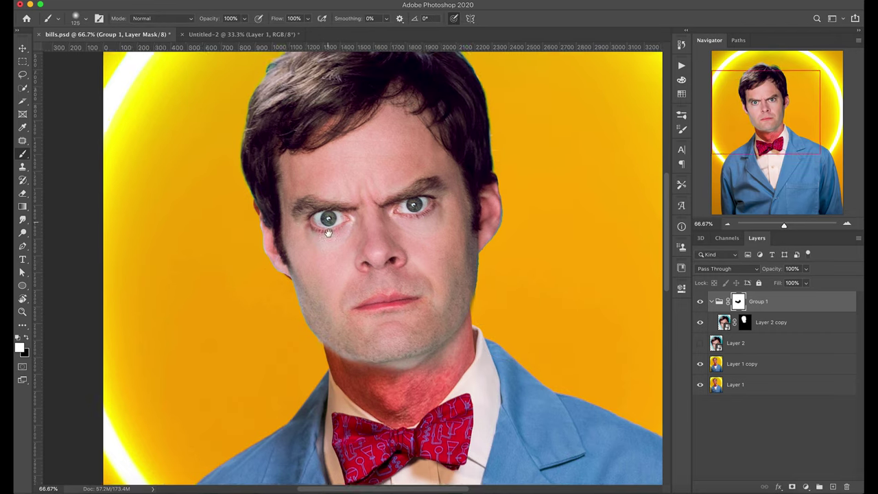
pyautogui.press('[')
pyautogui.press('[')
pyautogui.press('[')
pyautogui.hotkey('ctrl', '+')
pyautogui.hotkey('ctrl', '+')
pyautogui.hotkey('ctrl', '+')
pyautogui.hscroll(6, 447, 272)
pyautogui.click(75, 18)
pyautogui.write('45')
pyautogui.press('Return')
# - Refine the mask around the ears and eye, then add a Hue/Saturation adjustment
pyautogui.scroll(5, 439, 263)
pyautogui.hscroll(3, 422, 261)
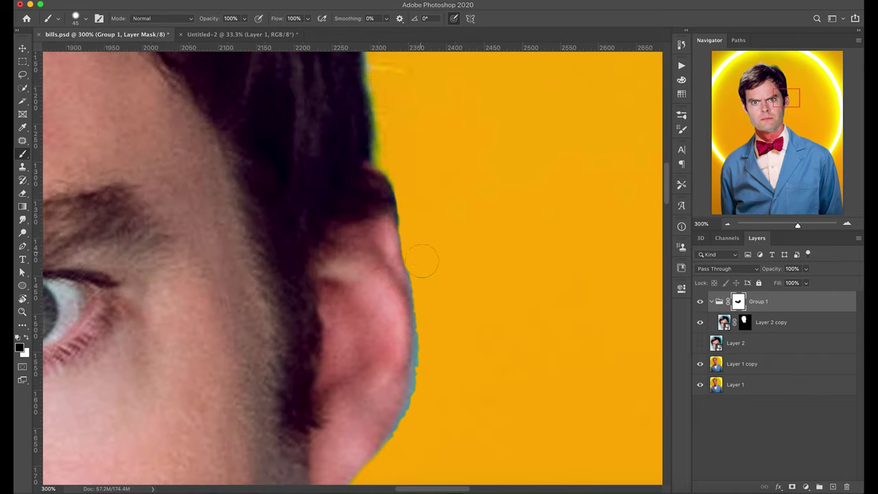
pyautogui.moveTo(385, 469); pyautogui.dragTo(252, 156)
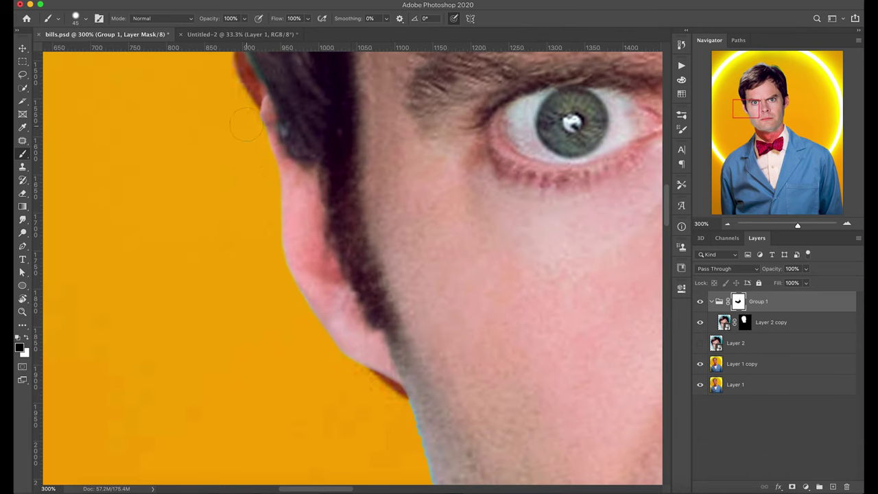
pyautogui.scroll(-10, 245, 126)
pyautogui.hscroll(2, 448, 312)
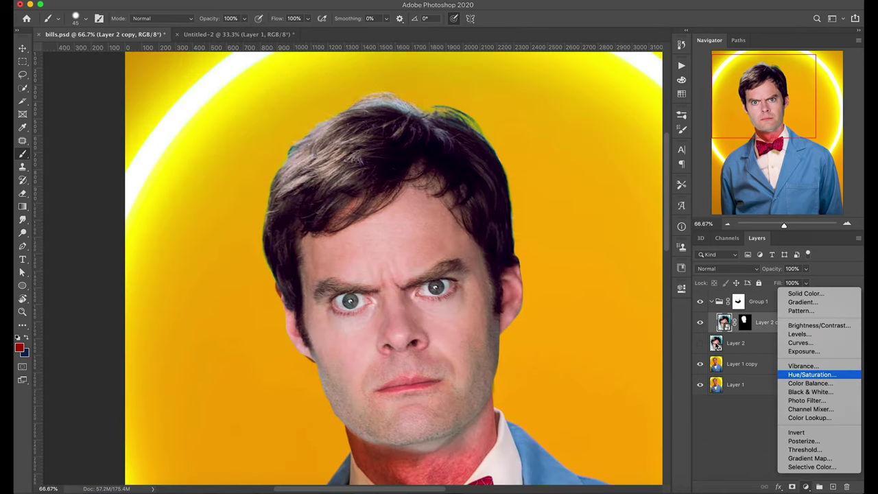
pyautogui.click(812, 375)
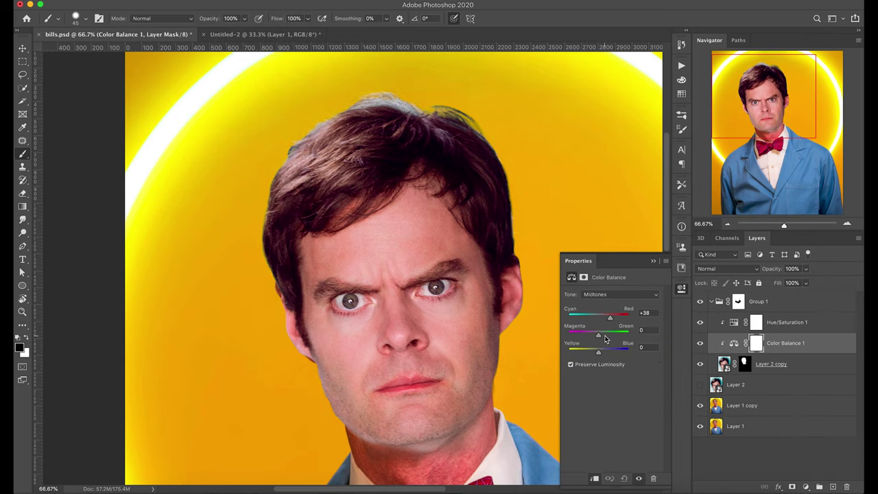
# - Set Color Balance highlights, duplicate the masked face layer, and select the copy's Red channel
pyautogui.click(618, 294)
pyautogui.click(611, 307)
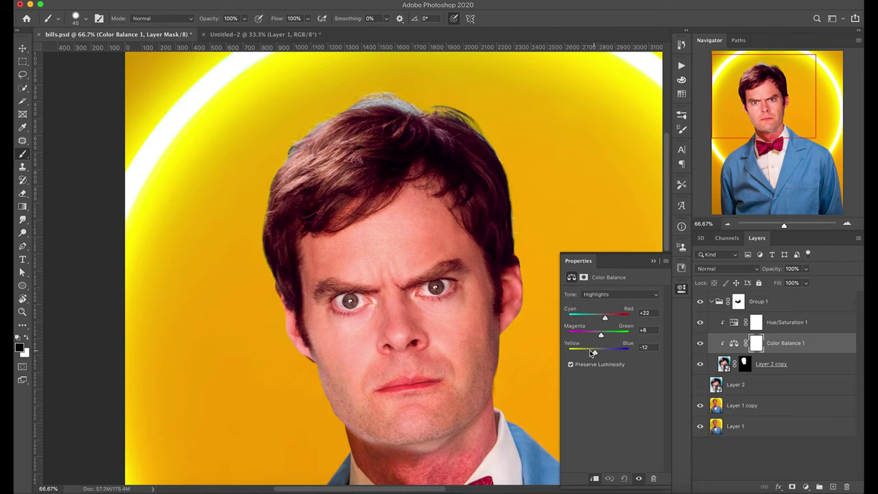
pyautogui.click(787, 370)
pyautogui.hotkey('ctrl', 'j')
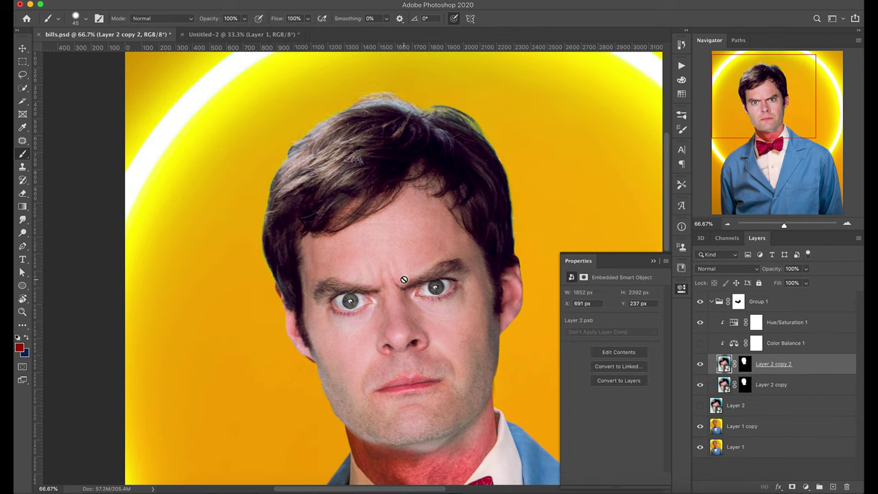
pyautogui.click(726, 239)
pyautogui.click(726, 275)
# - Apply Levels to each face-copy channel, setting the red output white to 218
pyautogui.hotkey('ctrl', 'l')
pyautogui.moveTo(568, 221); pyautogui.dragTo(549, 221)
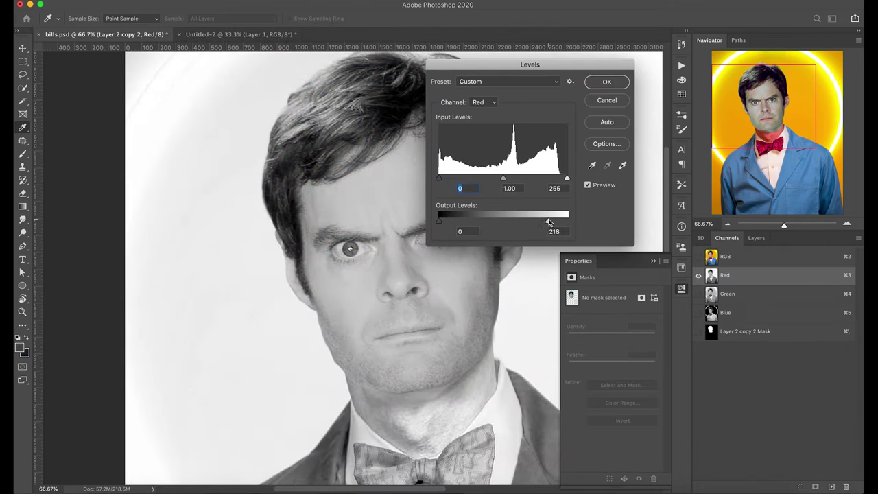
pyautogui.press('Return')
pyautogui.hotkey('ctrl', '4')
pyautogui.hotkey('ctrl', 'l')
pyautogui.moveTo(564, 213); pyautogui.dragTo(547, 215)
pyautogui.moveTo(505, 180); pyautogui.dragTo(526, 178)
pyautogui.press('Return')
pyautogui.hotkey('ctrl', '5')
pyautogui.hotkey('ctrl', 'l')
pyautogui.press('Return')
pyautogui.hotkey('ctrl', '2')
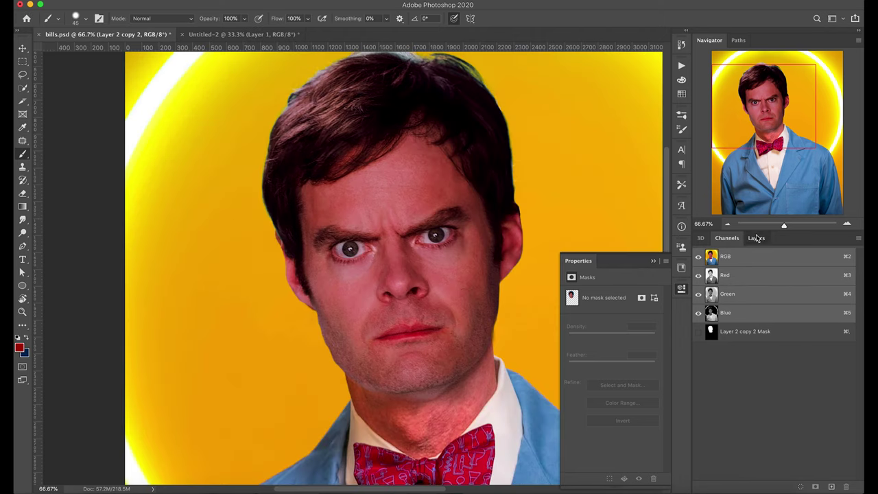
# - Add a Color Balance adjustment and select the duplicated body layer
pyautogui.click(757, 238)
pyautogui.click(805, 487)
pyautogui.click(810, 383)
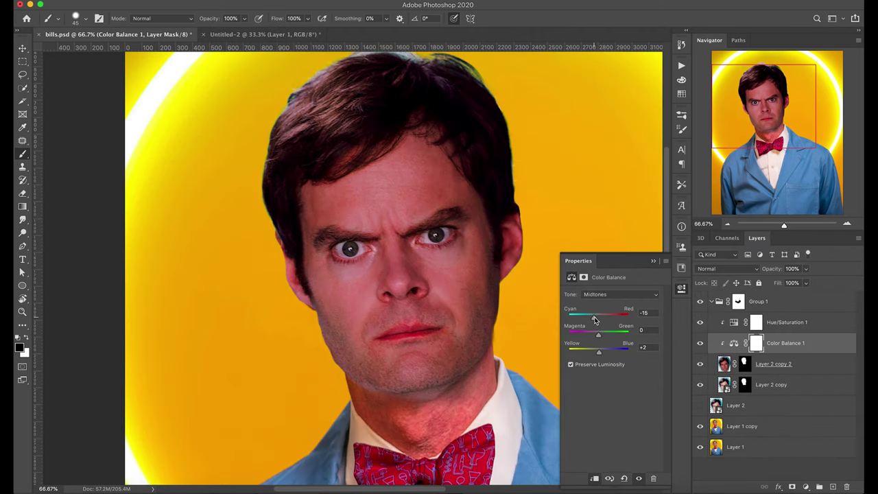
pyautogui.click(761, 387)
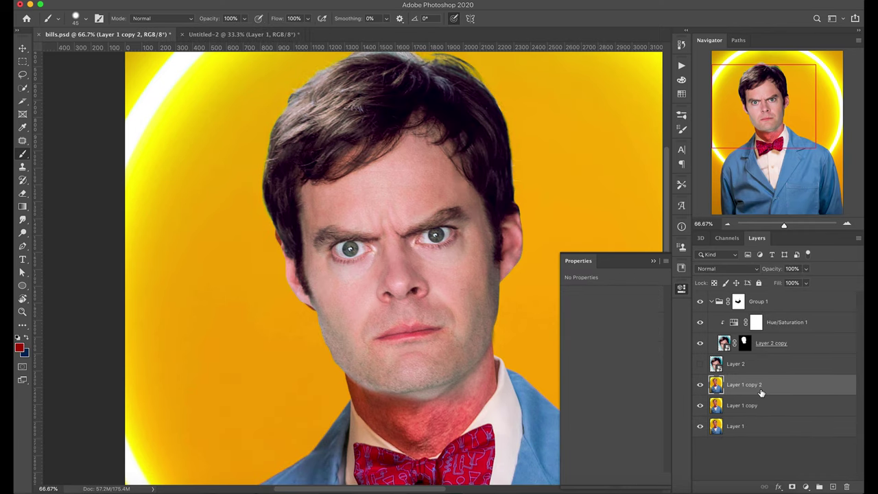
# - Apply per-channel Levels to the body copy to recolour its skin
pyautogui.hotkey('ctrl', 'j')
pyautogui.hotkey('ctrl', '3')
pyautogui.hotkey('ctrl', 'l')
pyautogui.moveTo(503, 178); pyautogui.dragTo(479, 177)
pyautogui.press('Return')
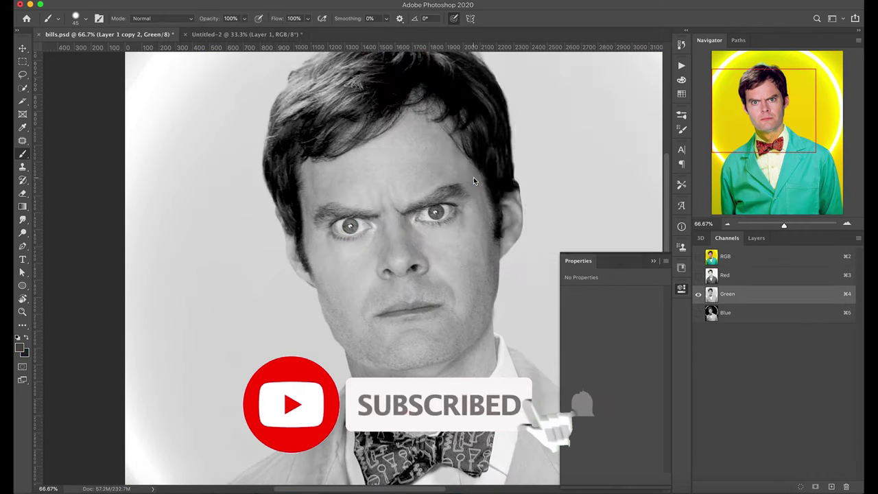
pyautogui.hotkey('ctrl', '5')
pyautogui.hotkey('ctrl', 'l')
pyautogui.press('Return')
pyautogui.hotkey('ctrl', '2')
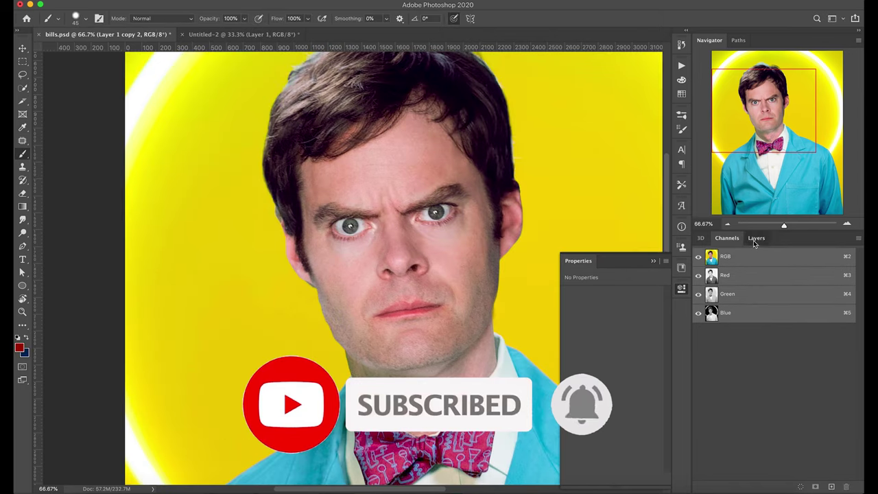
pyautogui.click(757, 238)
# - Paint the recoloured skin onto the neck and even out its tone to match the face
pyautogui.hotkey('ctrl', '+')
pyautogui.hotkey('ctrl', '+')
pyautogui.scroll(-3, 319, 251)
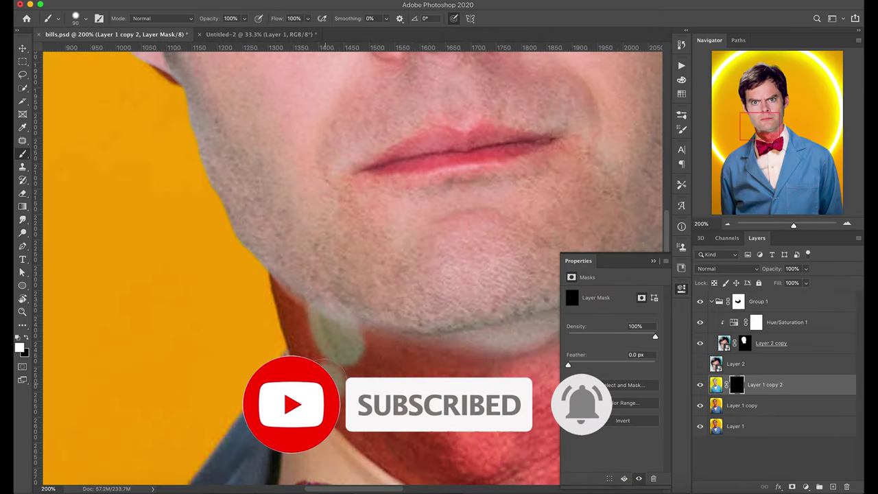
pyautogui.scroll(-5, 340, 397)
pyautogui.moveTo(402, 353); pyautogui.dragTo(296, 309)
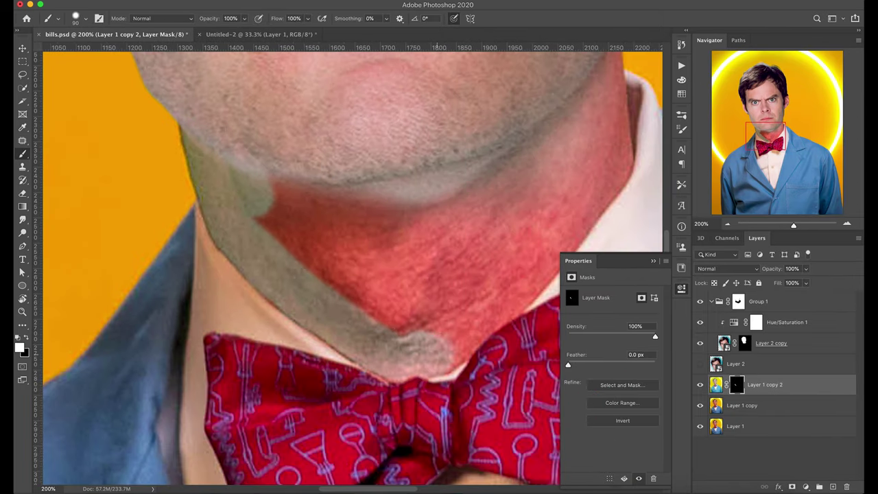
pyautogui.moveTo(446, 356); pyautogui.dragTo(288, 206)
pyautogui.hscroll(2, 343, 274)
pyautogui.moveTo(494, 93); pyautogui.dragTo(508, 233)
pyautogui.moveTo(522, 151)
pyautogui.mouseDown()
pyautogui.moveTo(500, 268)
pyautogui.moveTo(275, 384)
pyautogui.mouseUp()
pyautogui.moveTo(274, 343); pyautogui.dragTo(446, 220)
pyautogui.hscroll(-5, 410, 236)
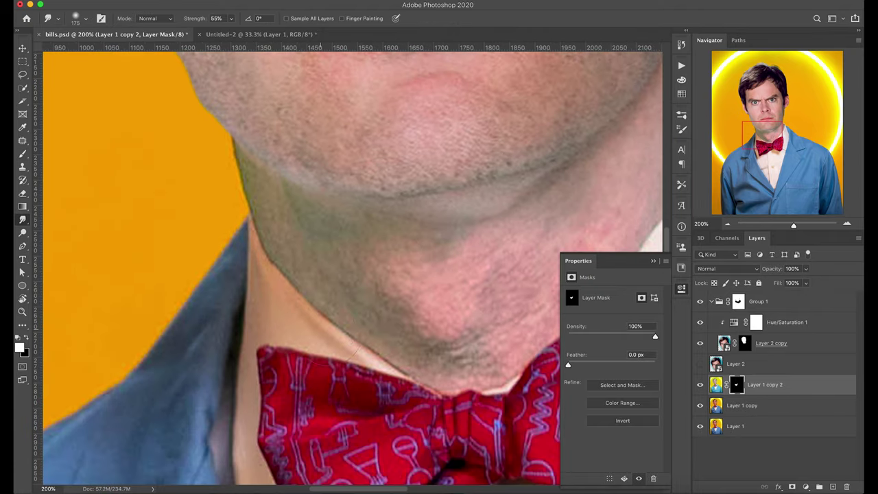
pyautogui.hotkey('ctrl', '0')
pyautogui.doubleClick(716, 385)
pyautogui.click(827, 78)
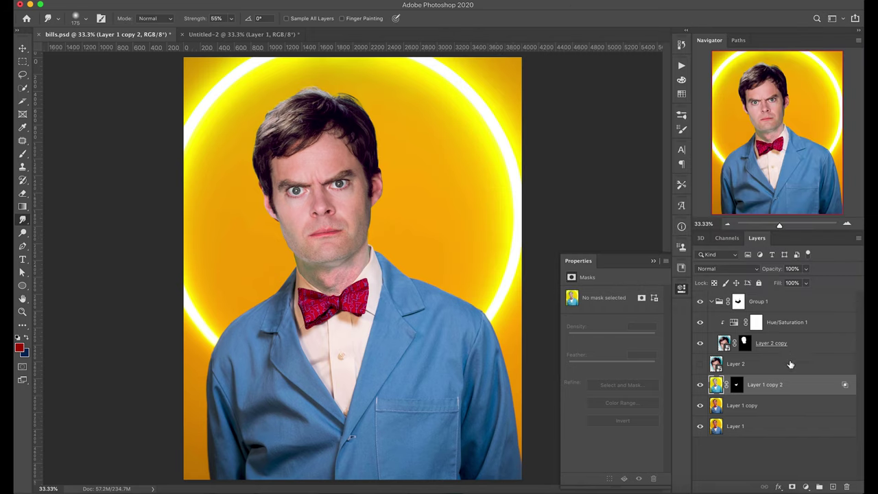
# - Add a Color Balance clipped to the recoloured body and adjust its Shadows range
pyautogui.moveTo(599, 335); pyautogui.dragTo(596, 336)
pyautogui.click(618, 294)
pyautogui.click(604, 283)
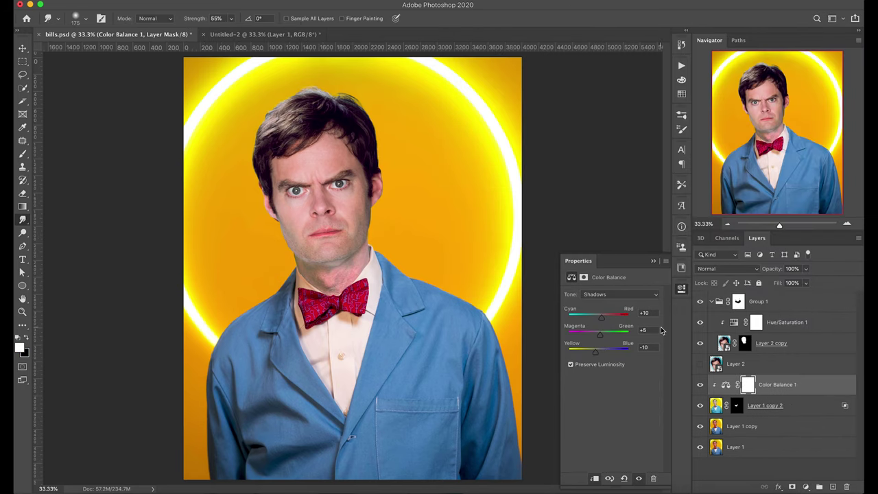
# - Patch a spot of yellow background near the top of the hair on Layer 1 copy
pyautogui.click(742, 426)
pyautogui.hotkey('ctrl', '1')
pyautogui.moveTo(275, 169); pyautogui.dragTo(261, 485)
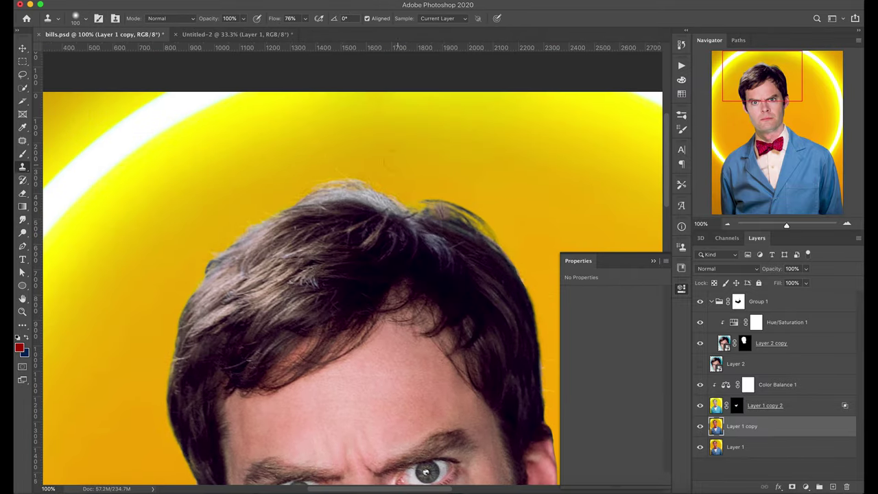
pyautogui.press('j')
pyautogui.moveTo(394, 140); pyautogui.dragTo(300, 166)
pyautogui.hotkey('ctrl', 'd')
pyautogui.hotkey('ctrl', '0')
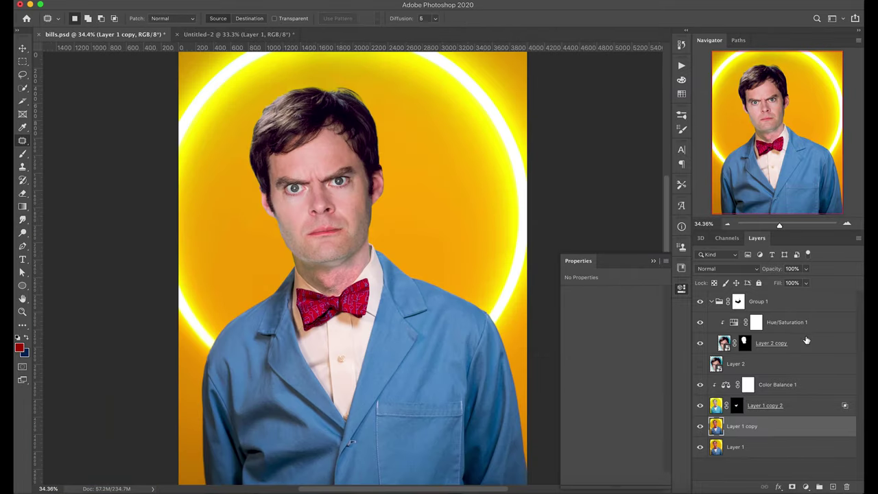
# - Add a Gradient Map adjustment and place a middle stop in its Gradient Editor
pyautogui.click(771, 343)
pyautogui.click(805, 487)
pyautogui.click(814, 447)
pyautogui.click(650, 422)
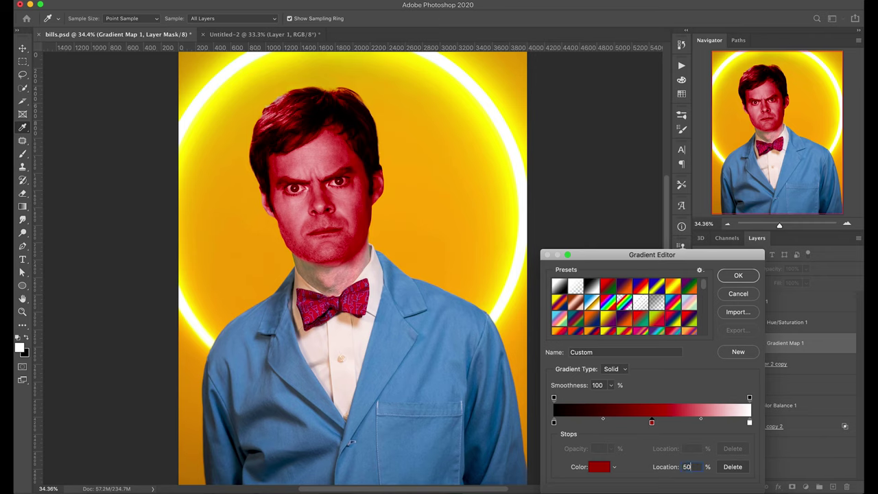
# - Give the gradient map three grey stops and shift them toward the lighter end
pyautogui.doubleClick(649, 422)
pyautogui.press('Return')
pyautogui.click(702, 422)
pyautogui.doubleClick(701, 422)
pyautogui.press('Return')
pyautogui.doubleClick(602, 422)
pyautogui.press('Return')
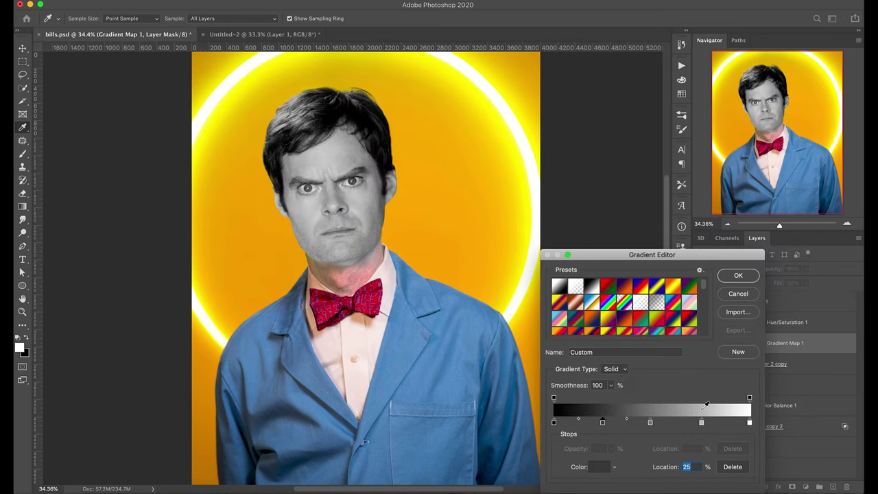
pyautogui.moveTo(701, 422); pyautogui.dragTo(711, 422)
pyautogui.moveTo(650, 422); pyautogui.dragTo(671, 422)
pyautogui.moveTo(603, 422); pyautogui.dragTo(620, 422)
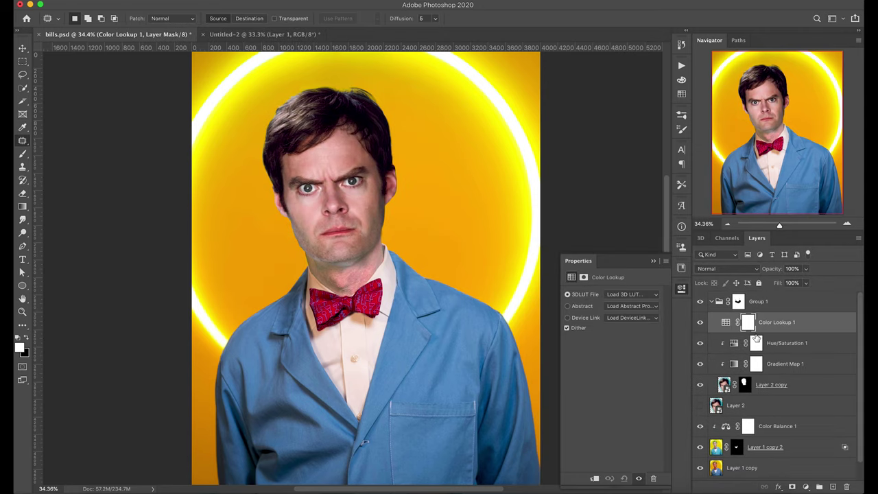
# - Apply the Moonlight Color Lookup and move it above the face group
pyautogui.click(631, 295)
pyautogui.click(631, 449)
pyautogui.moveTo(775, 321); pyautogui.dragTo(776, 297)
# - Paint the Color Lookup mask black over the figure with a 1700 px brush
pyautogui.press('b')
pyautogui.click(75, 18)
pyautogui.moveTo(48, 42); pyautogui.dragTo(103, 42)
pyautogui.press('Return')
pyautogui.press(']')
pyautogui.press(']')
pyautogui.press(']')
pyautogui.click(351, 207)
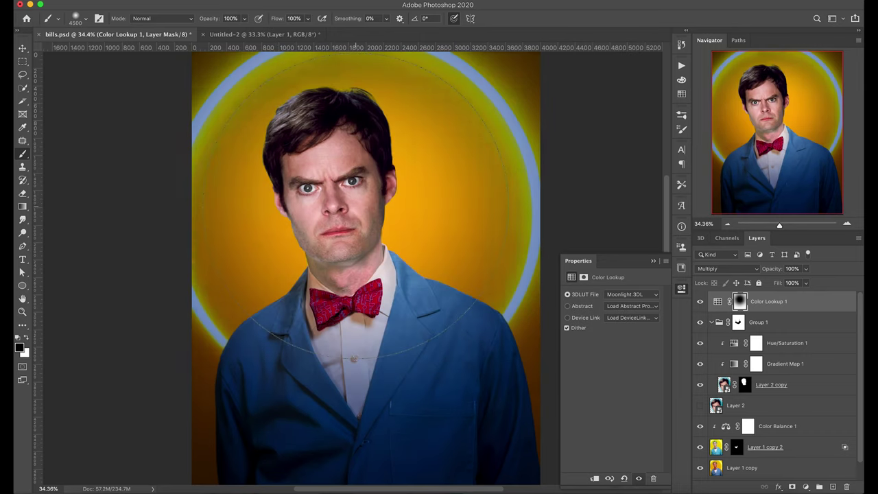
pyautogui.hotkey('ctrl', '-')
pyautogui.moveTo(353, 192); pyautogui.dragTo(412, 226)
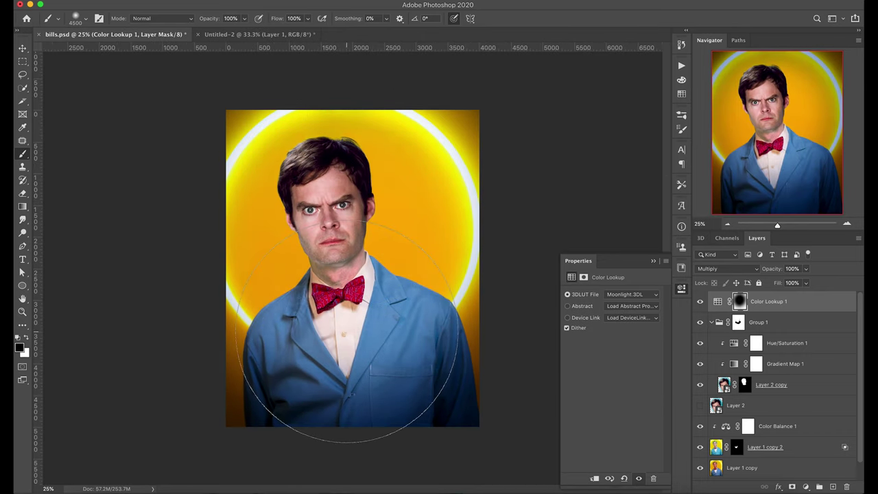
pyautogui.moveTo(382, 422); pyautogui.dragTo(309, 411)
# - Feather the Color Lookup mask, set Blend If, and stamp all visible layers into Layer 3
pyautogui.click(584, 277)
pyautogui.moveTo(569, 362); pyautogui.dragTo(646, 366)
pyautogui.doubleClick(809, 301)
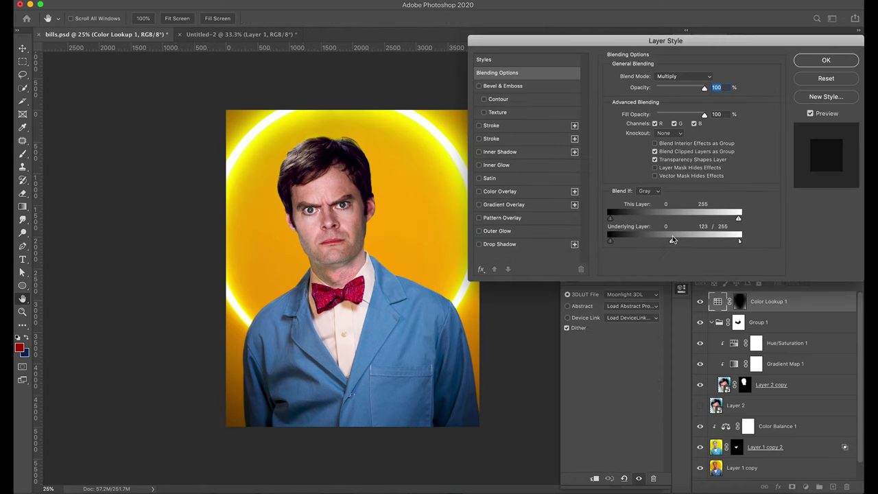
pyautogui.press('Escape')
pyautogui.hotkey('ctrl', 'shift', 'alt', 'e')
pyautogui.click(682, 65)
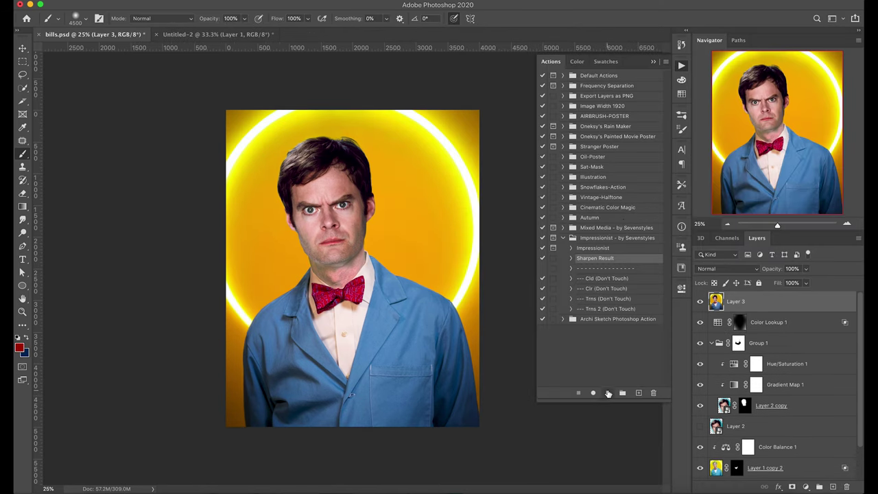
# - Run the sharpening action with tweaked Shadows/Highlights, including midtone contrast +21
pyautogui.click(608, 392)
pyautogui.click(295, 192)
pyautogui.moveTo(586, 326); pyautogui.dragTo(591, 327)
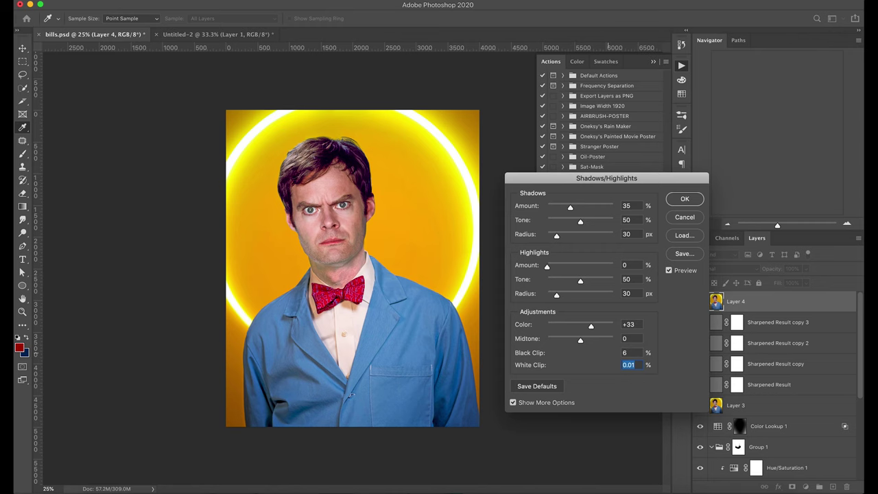
pyautogui.moveTo(570, 207); pyautogui.dragTo(551, 207)
pyautogui.moveTo(547, 266); pyautogui.dragTo(551, 268)
pyautogui.moveTo(581, 340); pyautogui.dragTo(588, 342)
pyautogui.click(685, 199)
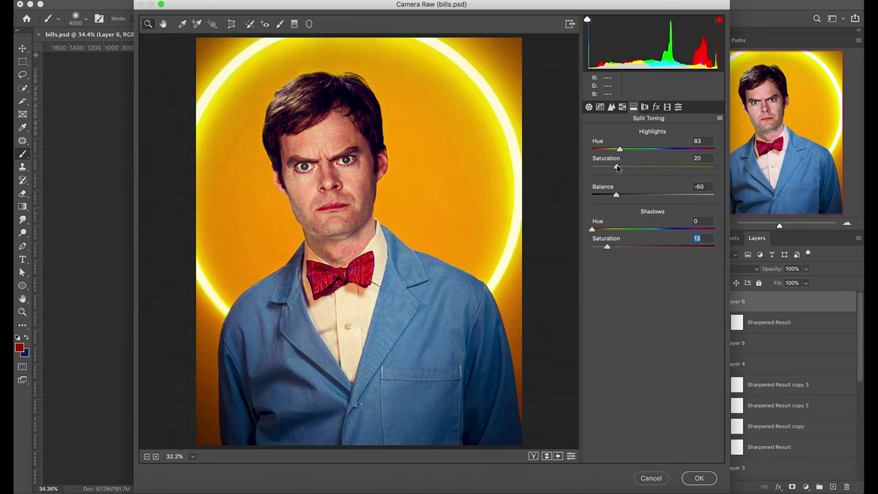
# - Shift the split-toning shadow hue and the yellow, green, aqua and blue hues to turn the coat teal
pyautogui.moveTo(620, 230); pyautogui.dragTo(694, 228)
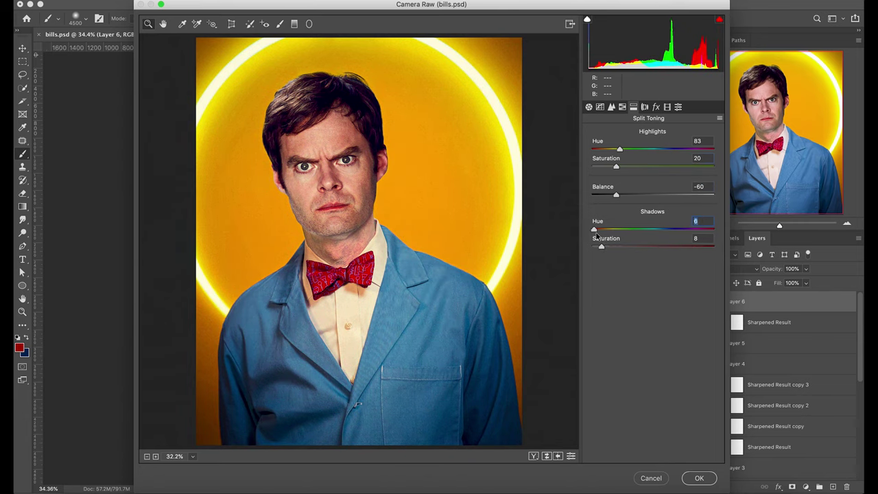
pyautogui.moveTo(652, 207)
pyautogui.mouseDown()
pyautogui.moveTo(641, 206)
pyautogui.moveTo(644, 224)
pyautogui.mouseUp()
pyautogui.moveTo(653, 241)
pyautogui.mouseDown()
pyautogui.moveTo(641, 241)
pyautogui.moveTo(647, 258)
pyautogui.mouseUp()
# - Set HSL saturation: oranges and yellows +28, reds −18, blues +16
pyautogui.click(625, 134)
pyautogui.moveTo(653, 189)
pyautogui.mouseDown()
pyautogui.moveTo(670, 190)
pyautogui.moveTo(671, 201)
pyautogui.mouseUp()
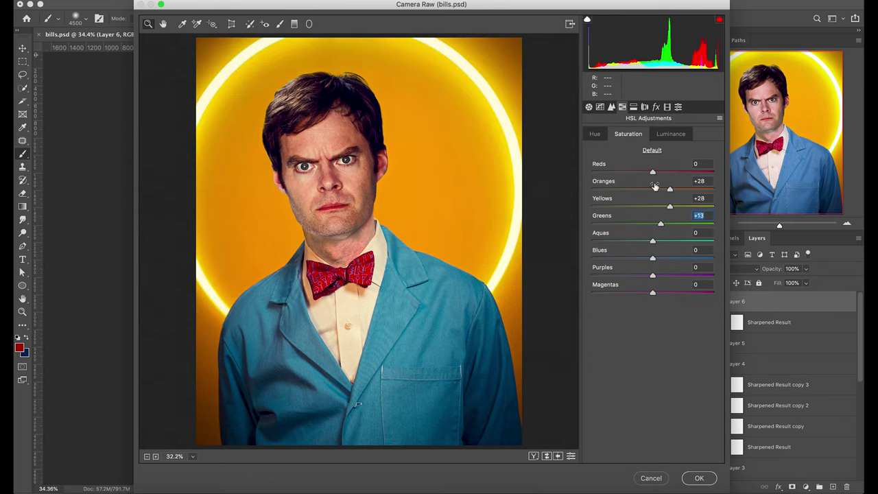
pyautogui.moveTo(632, 172); pyautogui.dragTo(641, 172)
pyautogui.moveTo(653, 258); pyautogui.dragTo(656, 251)
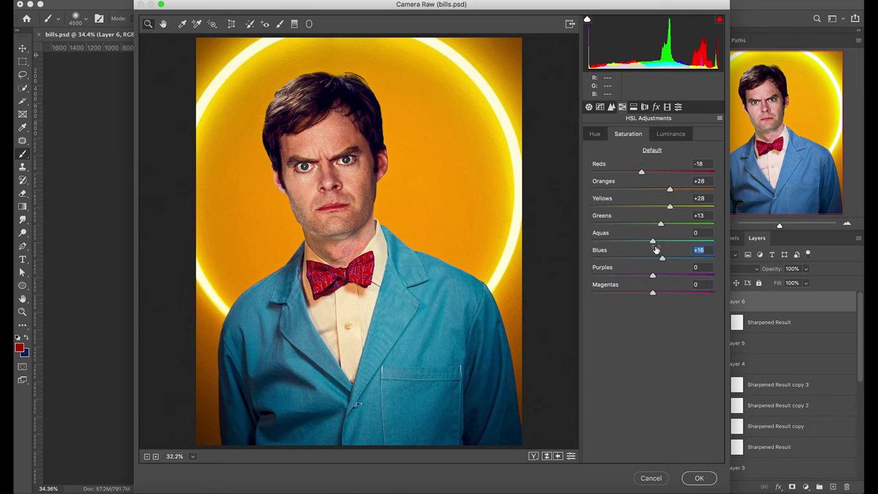
# - Adjust the Green channel of the tone curve and apply the Camera Raw grade to Layer 6
pyautogui.click(611, 107)
pyautogui.click(666, 169)
pyautogui.click(625, 169)
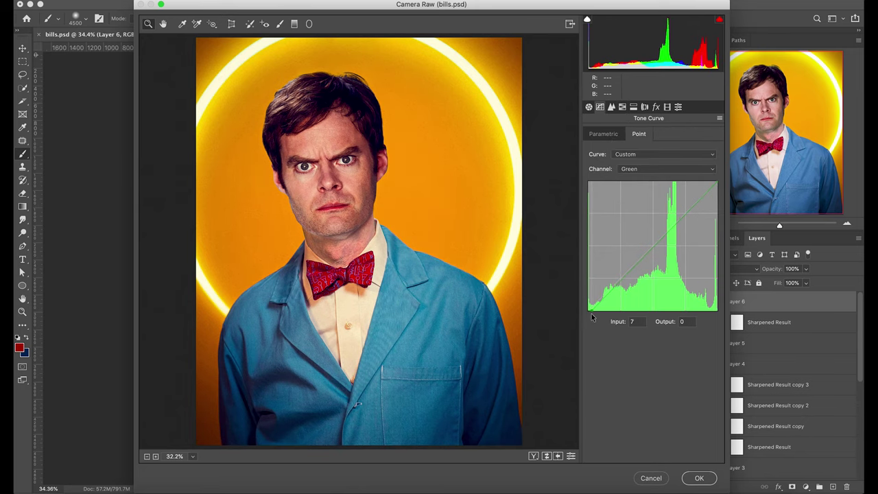
pyautogui.click(699, 478)
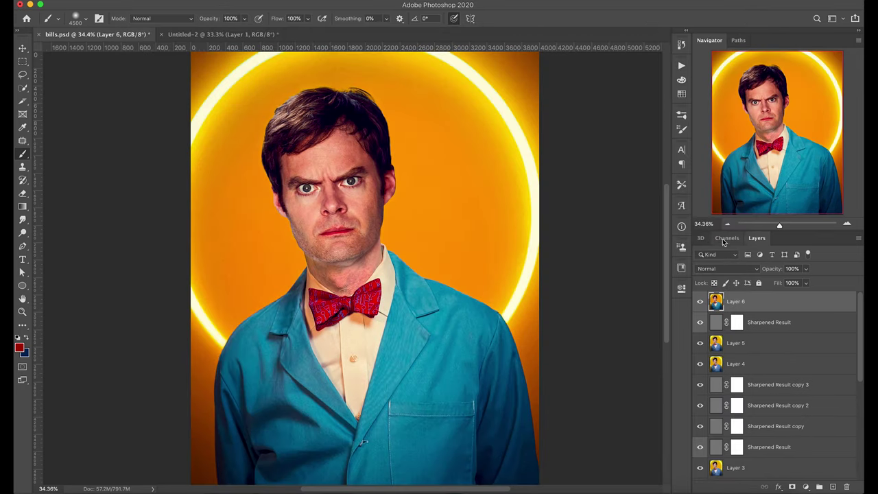
# - Brighten the selected figure with a Brightness/Contrast layer at 58 and 40% fill
pyautogui.hotkey('ctrl', 'alt', '2')
pyautogui.click(805, 486)
pyautogui.click(796, 345)
pyautogui.moveTo(598, 322); pyautogui.dragTo(629, 322)
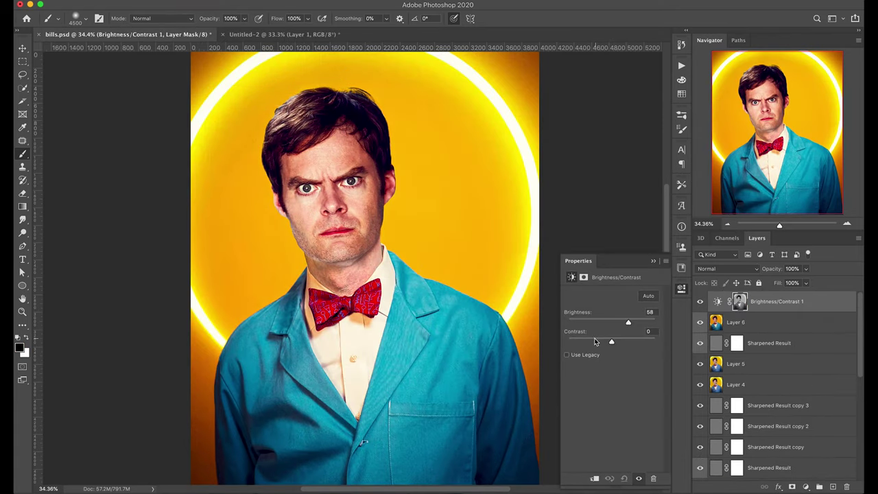
pyautogui.click(740, 301)
pyautogui.press('v')
# - Add a Color Balance layer pushing shadows toward green, invert its mask, and set Blend If
pyautogui.click(806, 486)
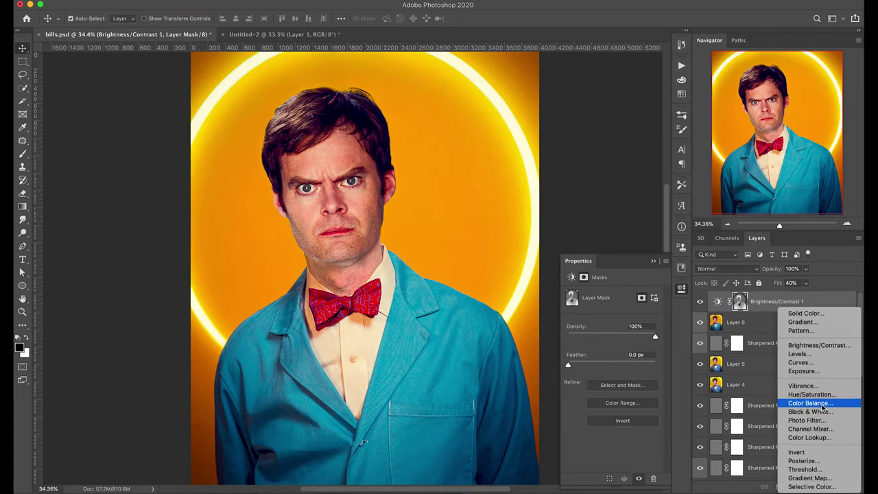
pyautogui.click(796, 403)
pyautogui.hotkey('ctrl', 'z')
pyautogui.click(806, 486)
pyautogui.click(762, 404)
pyautogui.moveTo(599, 335); pyautogui.dragTo(604, 336)
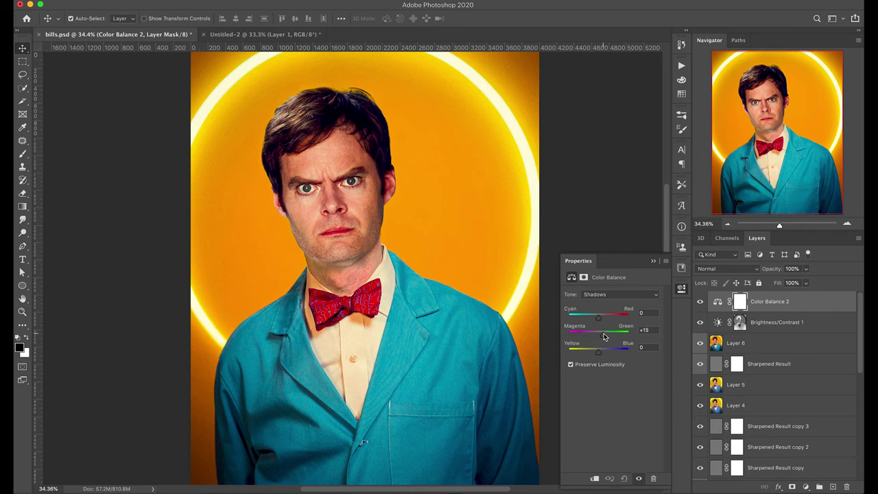
pyautogui.hotkey('ctrl', 'i')
pyautogui.press('b')
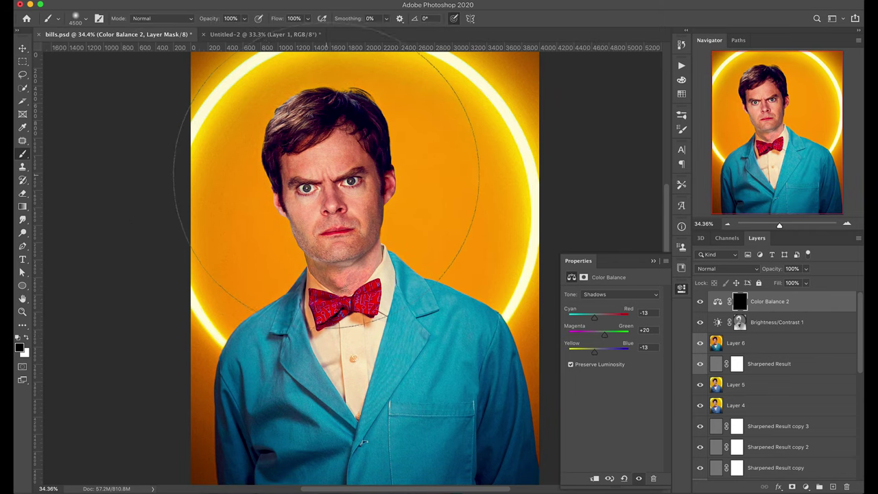
pyautogui.doubleClick(824, 301)
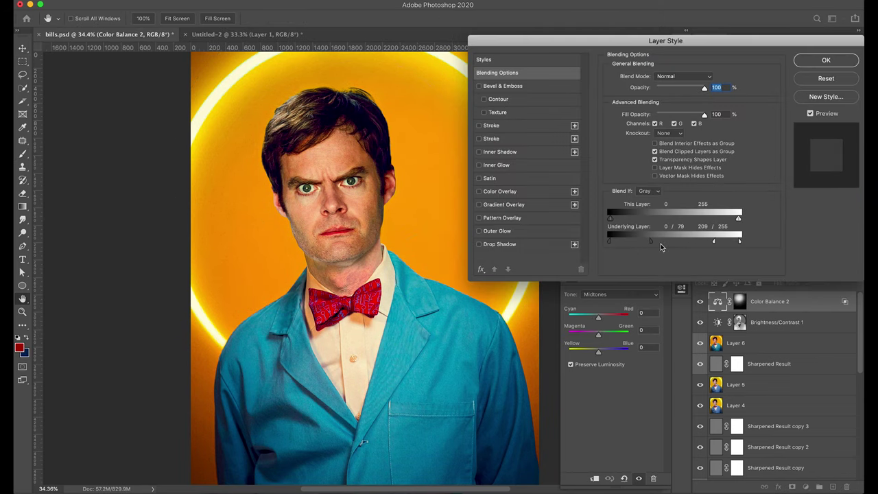
pyautogui.press('Escape')
# - Add a Vibrance layer with Vibrance +56 and Saturation -15
pyautogui.click(806, 487)
pyautogui.click(804, 387)
pyautogui.moveTo(612, 323); pyautogui.dragTo(597, 323)
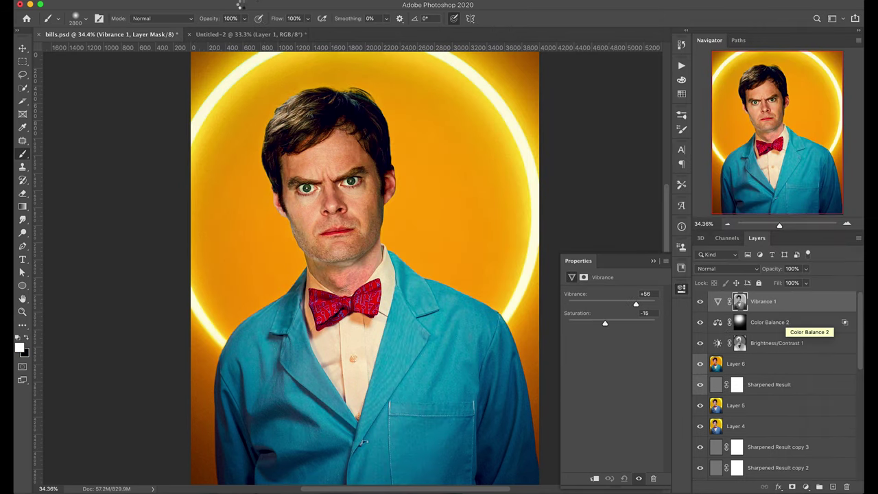
pyautogui.click(241, 5)
pyautogui.click(275, 73)
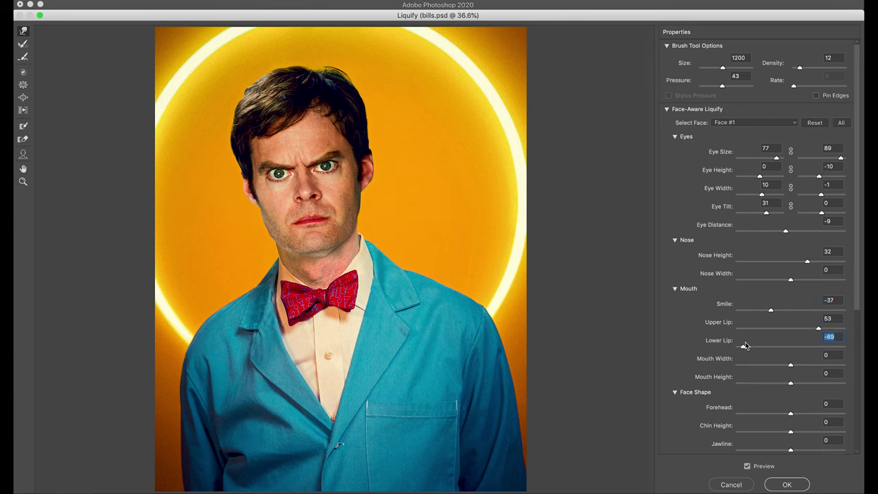
# - Apply Liquify with forehead height 67 and the next face-shape slider at -45
pyautogui.press('Tab')
pyautogui.write('67')
pyautogui.press('Tab')
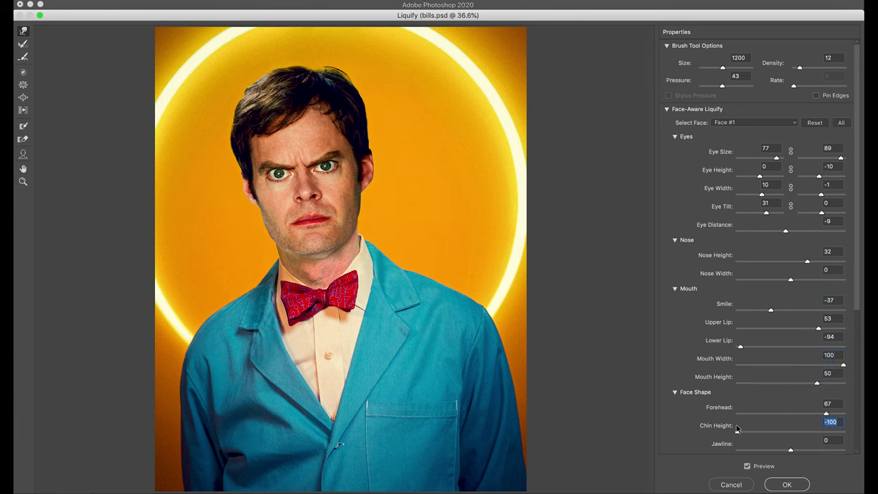
pyautogui.write('-45')
pyautogui.scroll(-5, 796, 236)
pyautogui.scroll(5, 760, 249)
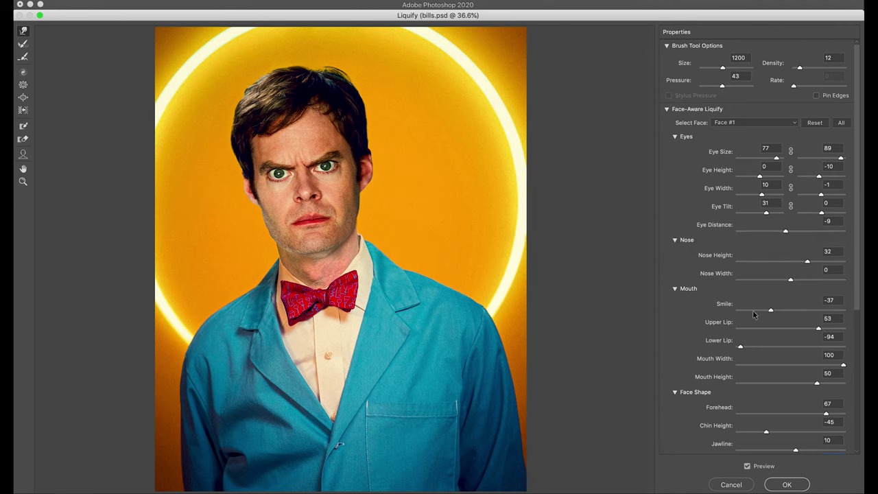
pyautogui.press('p')
pyautogui.click(760, 152)
pyautogui.press('Return')
pyautogui.write('p')
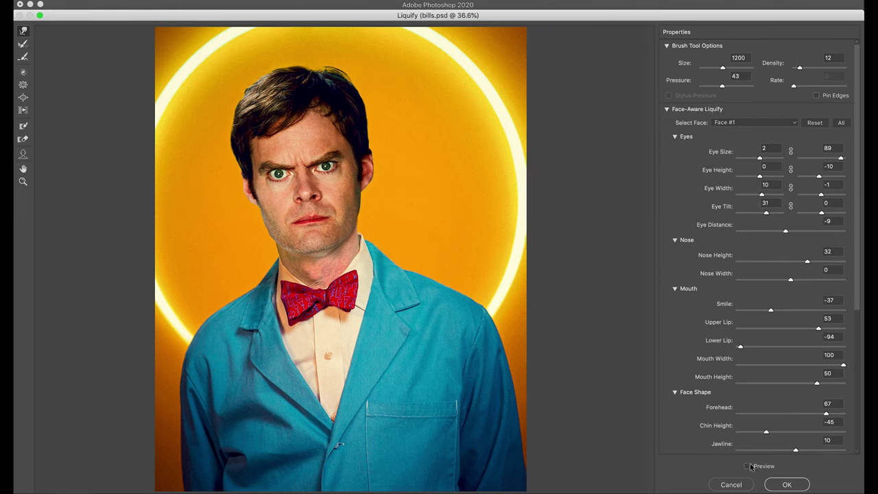
pyautogui.write('2')
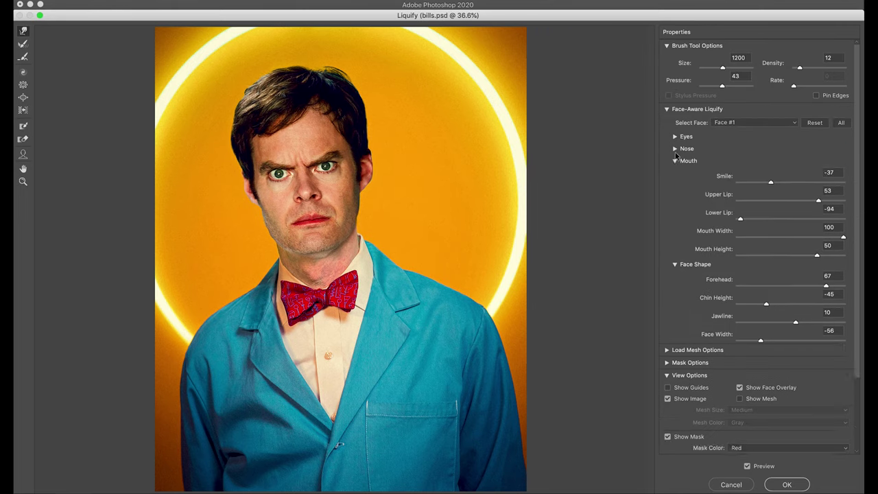
pyautogui.press('Return')
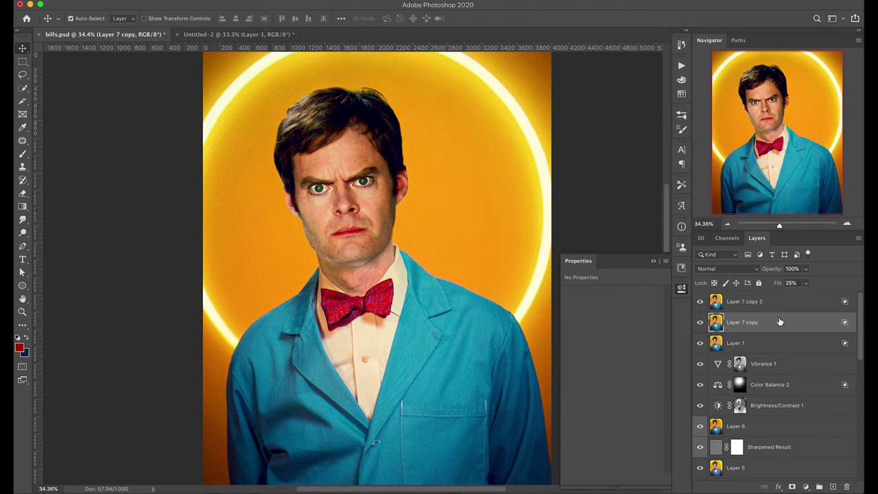
# - Group the three face copies and set the top layer to Soft Light
pyautogui.hotkey('ctrl', 'g')
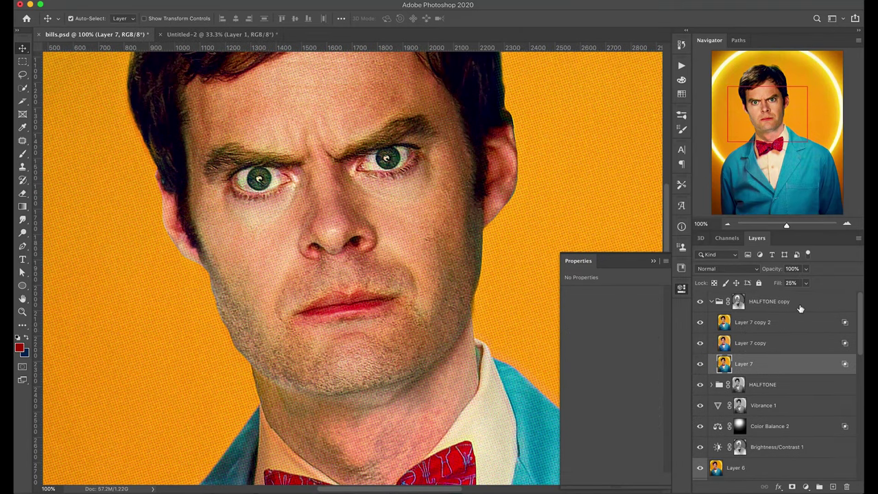
pyautogui.click(727, 269)
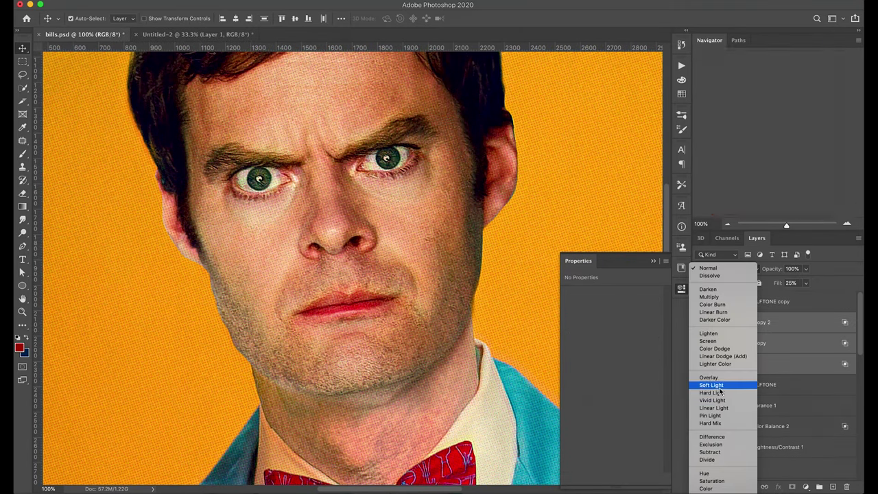
pyautogui.click(726, 388)
pyautogui.click(757, 324)
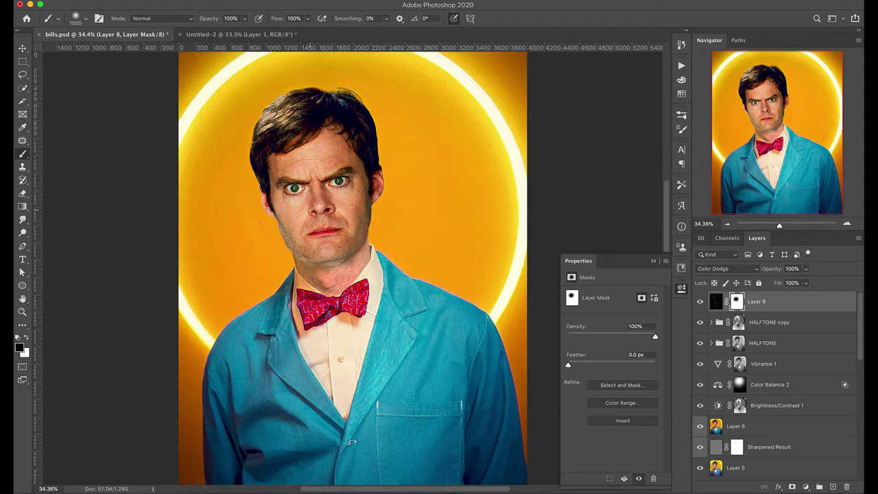
# - Duplicate the Color Dodge glow layer, enlarge and tilt it, and set its fill to 30%
pyautogui.hotkey('ctrl', 'j')
pyautogui.hotkey('ctrl', 't')
pyautogui.moveTo(527, 265); pyautogui.dragTo(556, 220)
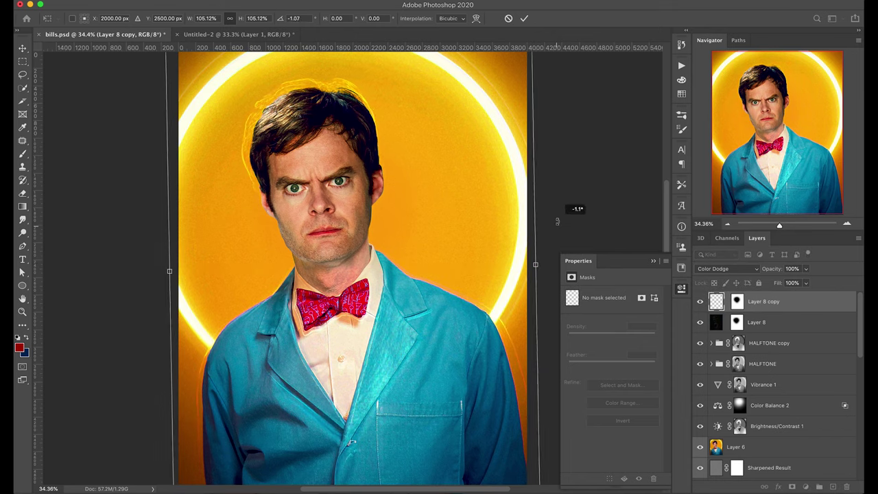
pyautogui.press('Return')
pyautogui.hotkey('shift', '3')
pyautogui.hotkey('shift', '0')
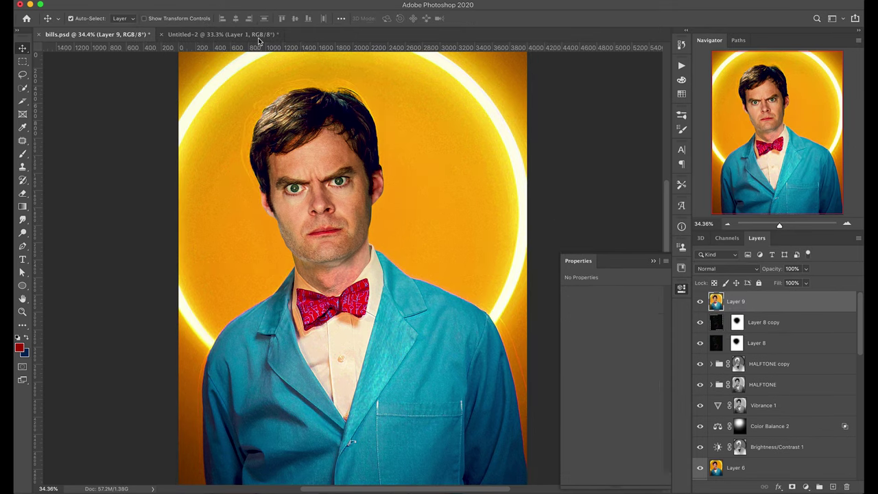